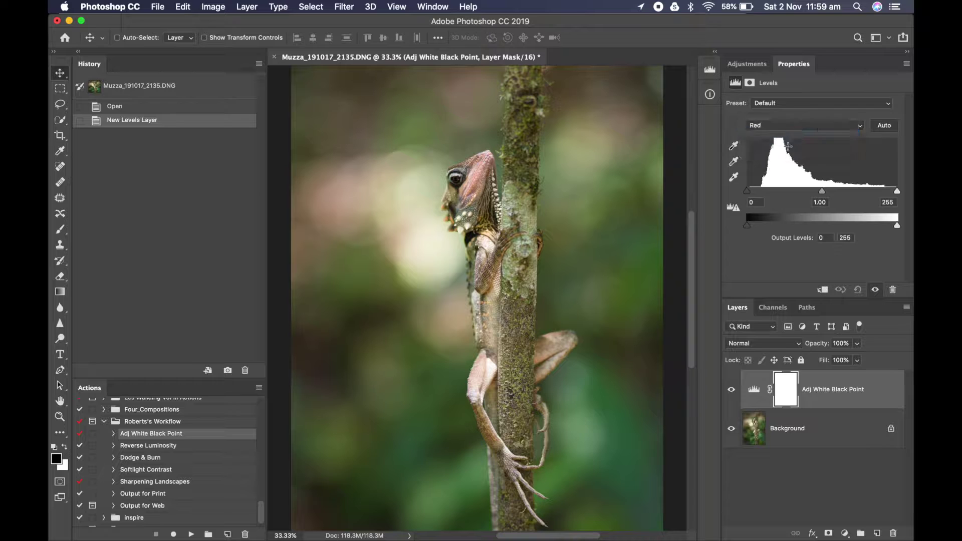
- Adjust the Levels per channel: Red inputs to 5 and 254, Green endpoints to its histogram, and Blue white input to 249
left_click_drag(748, 194, 752, 195)
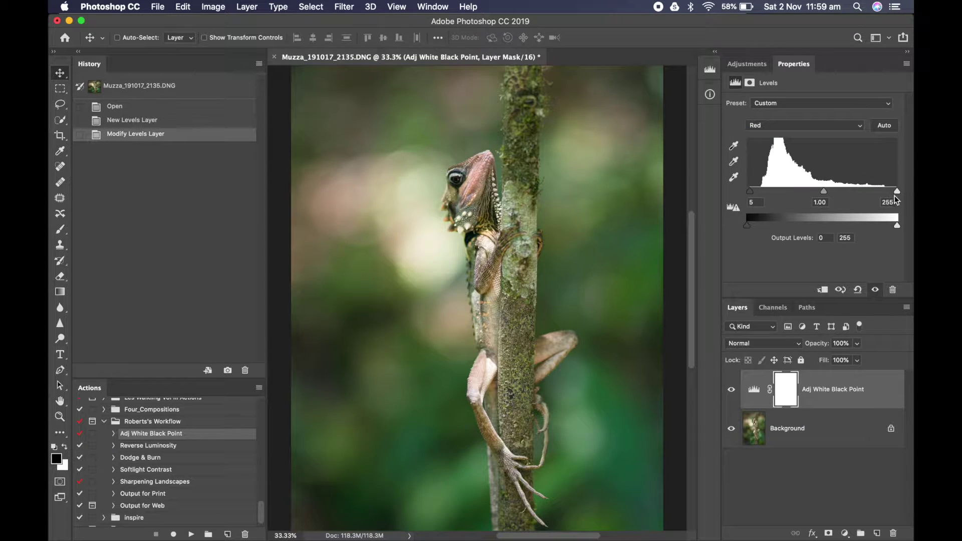
left_click_drag(897, 193, 897, 193)
left_click(804, 126)
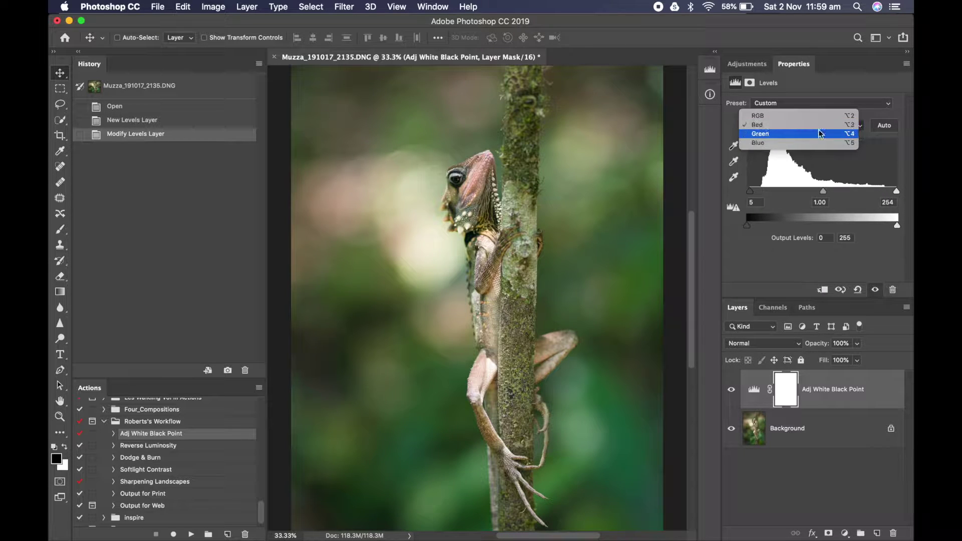
left_click(782, 134)
left_click_drag(748, 193, 750, 193)
left_click_drag(897, 191, 898, 191)
key("alt+5")
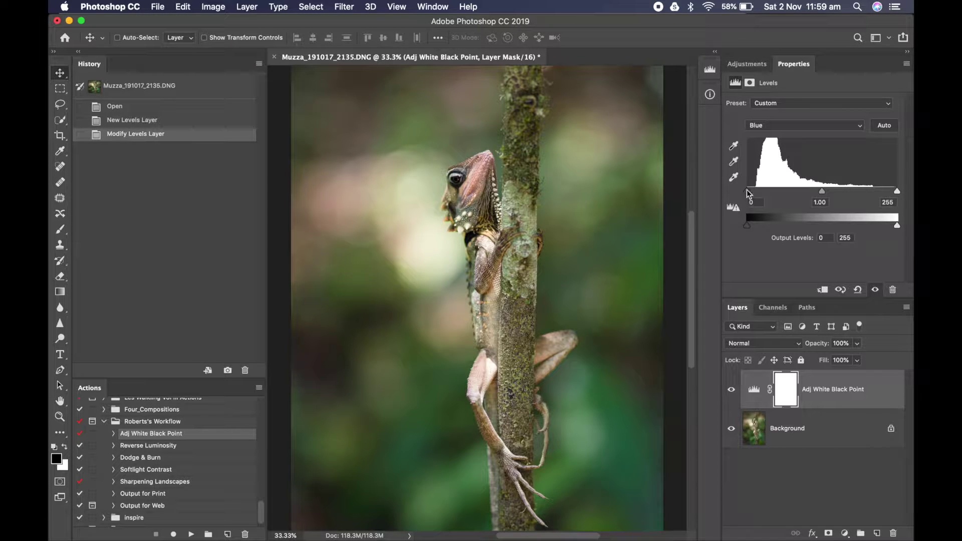
left_click_drag(897, 192, 894, 193)
- Set the Adj White Black Point layer's blend mode to Color and toggle its visibility to compare the image
left_click(785, 345)
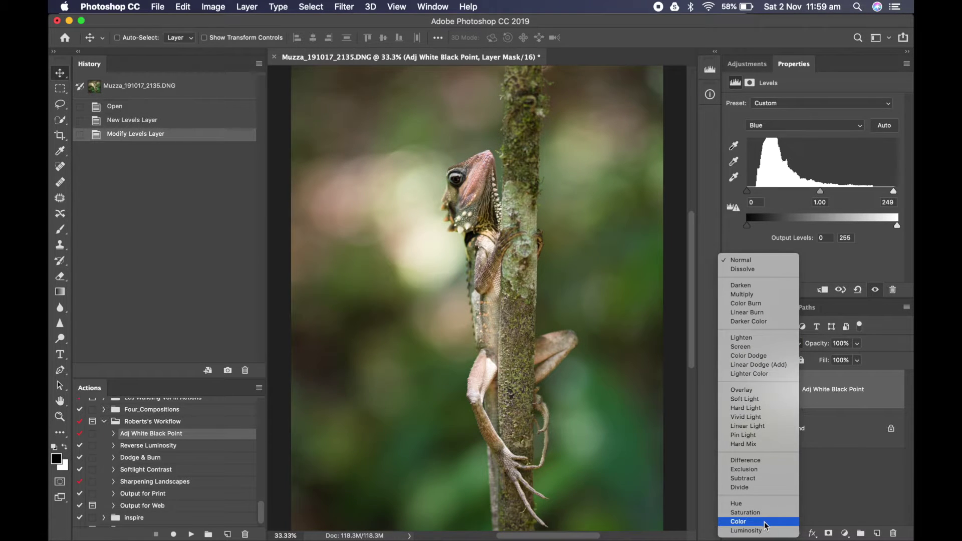
left_click(766, 523)
left_click(733, 390)
left_click(732, 390)
left_click(732, 391)
left_click(733, 391)
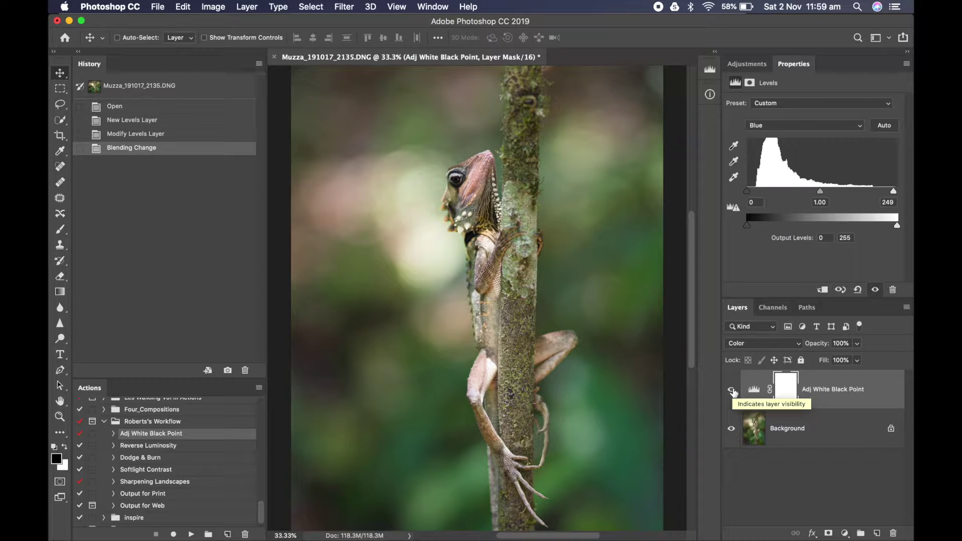
- Run the Reverse Luminosity action, compare the image with its layer hidden, and set that layer's opacity to 61%
left_click(193, 448)
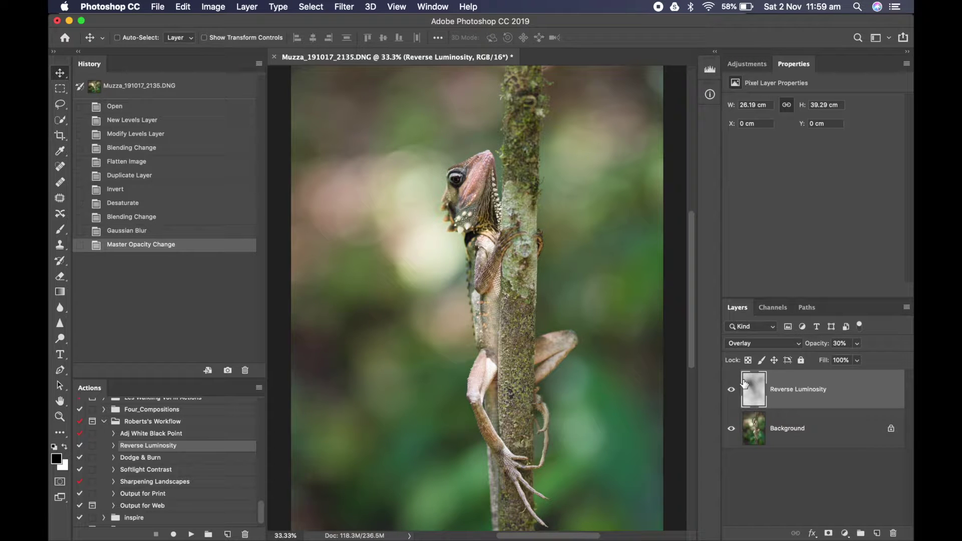
left_click(732, 390)
left_click(732, 390)
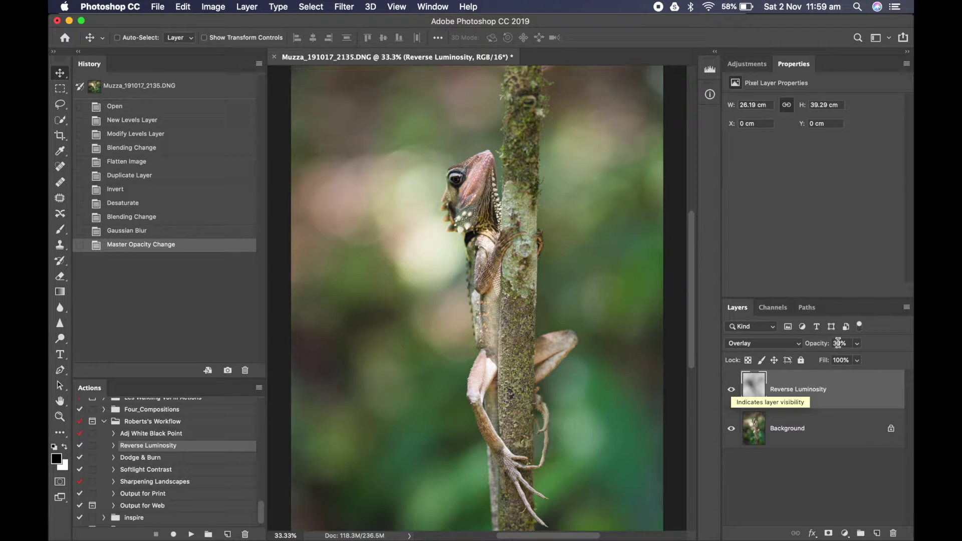
left_click_drag(817, 344, 830, 349)
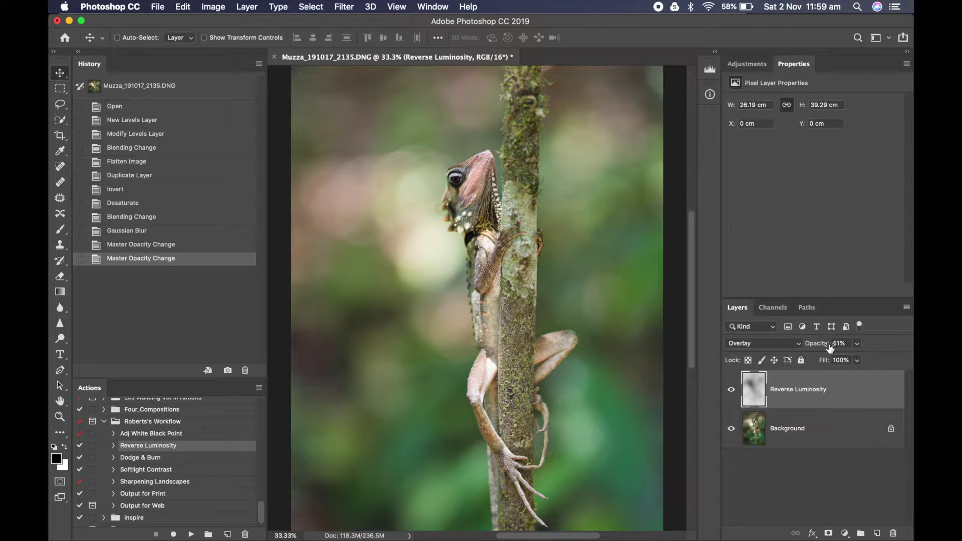
- Run the Dodge & Burn action and reduce the brush size to 800
left_click(175, 459)
left_click(191, 535)
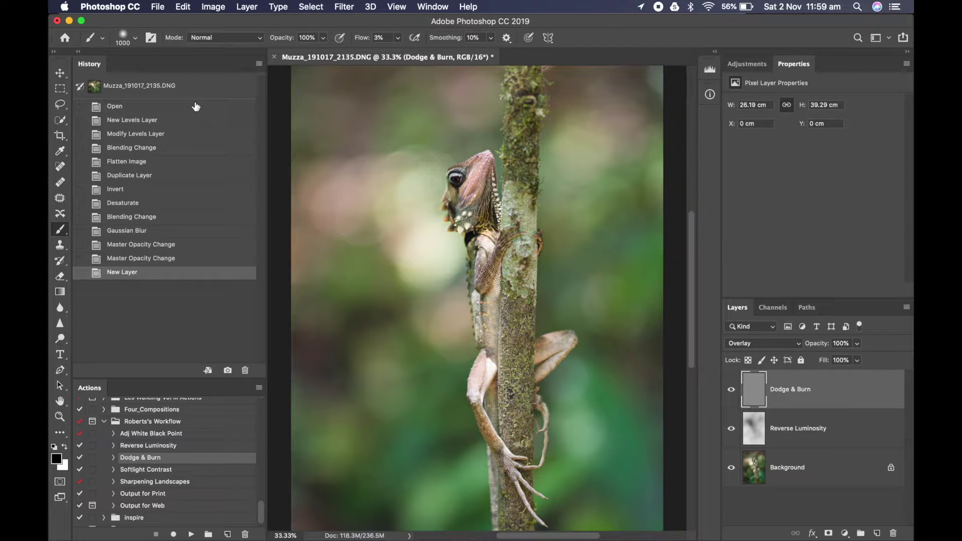
left_click(285, 39)
key("bracketleft")
key("bracketleft")
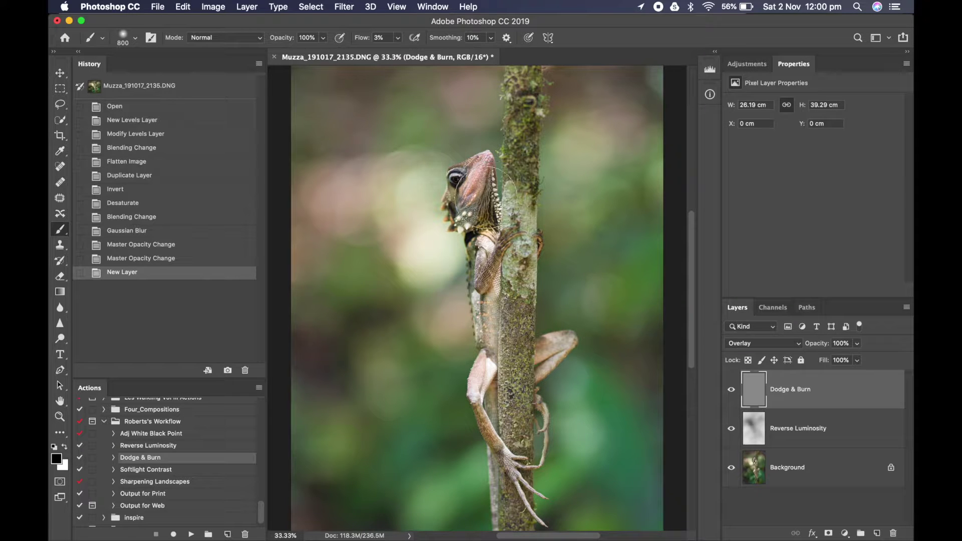
- Burn along the lizard, the trunk and the lower background areas with black strokes on the Dodge & Burn layer
mouse_move(464, 201)
left_mouse_down()
mouse_move(479, 208)
mouse_move(452, 258)
mouse_move(501, 301)
mouse_move(457, 386)
mouse_move(448, 431)
left_mouse_up()
mouse_move(511, 301)
left_mouse_down()
mouse_move(576, 340)
mouse_move(552, 351)
left_mouse_up()
mouse_move(344, 338)
left_mouse_down()
mouse_move(365, 323)
mouse_move(408, 365)
left_mouse_up()
left_click_drag(446, 423, 451, 441)
mouse_move(368, 485)
left_mouse_down()
mouse_move(326, 458)
mouse_move(333, 446)
left_mouse_up()
- Dodge the lizard's head, the trunk and the background highlights with a white 700-size brush, and compare with the layer hidden
left_click(65, 448)
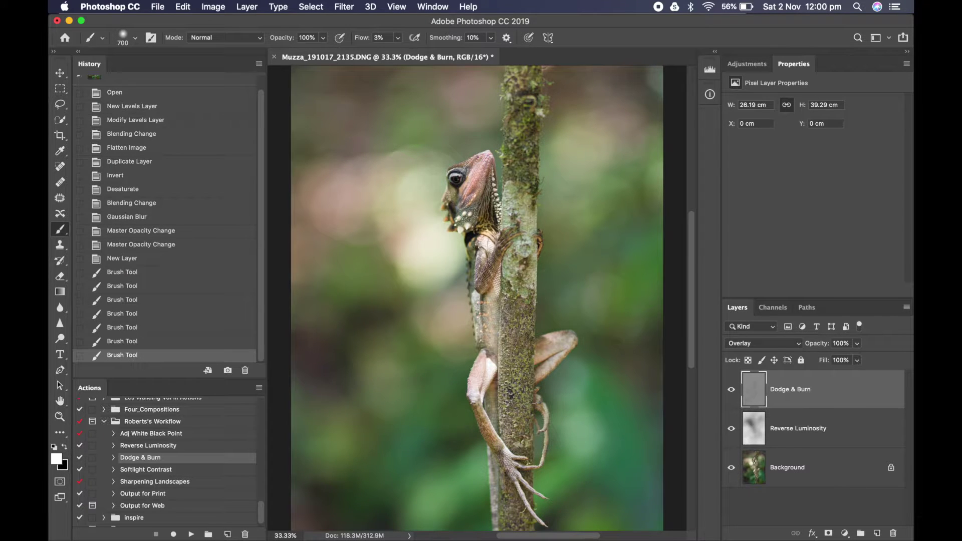
left_click_drag(468, 181, 441, 200)
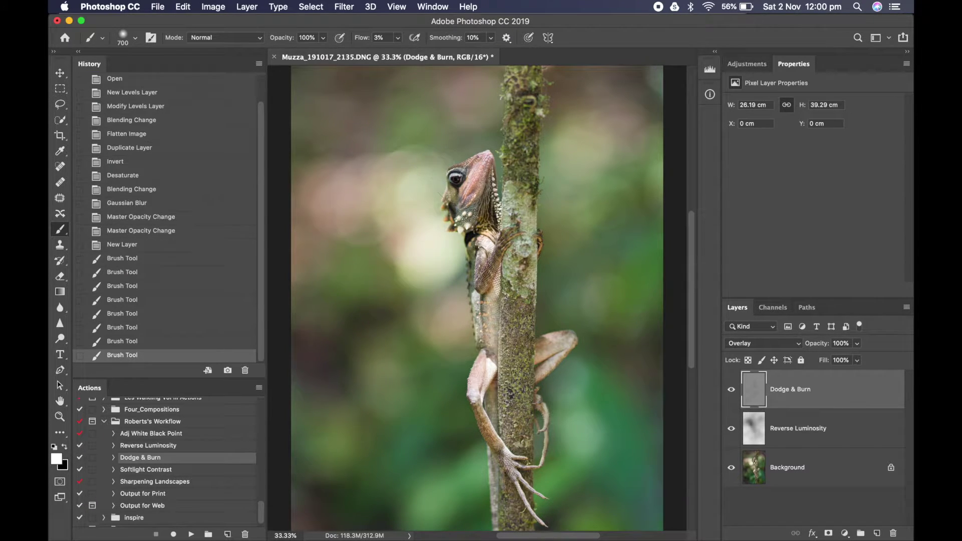
mouse_move(536, 211)
left_mouse_down()
mouse_move(542, 250)
mouse_move(526, 291)
left_mouse_up()
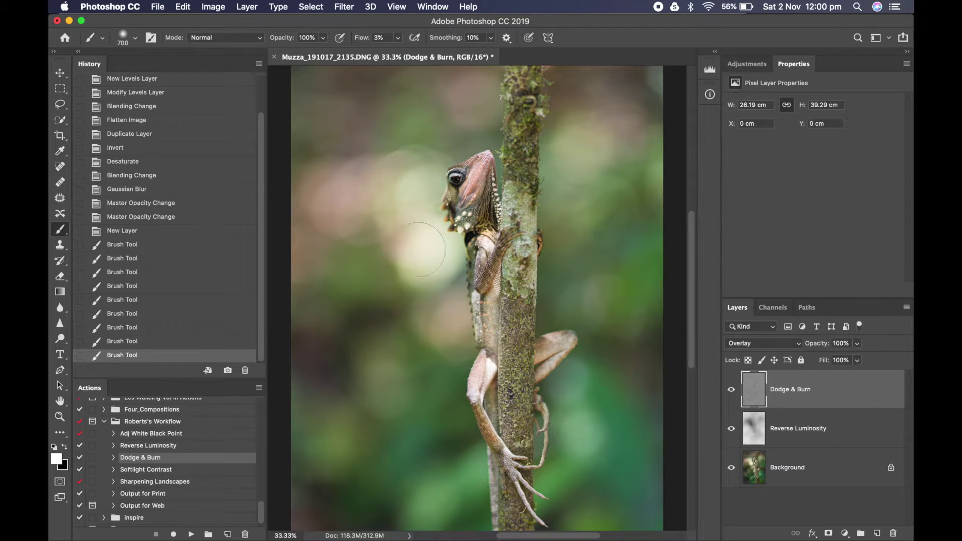
mouse_move(365, 189)
left_mouse_down()
mouse_move(391, 169)
mouse_move(411, 172)
left_mouse_up()
left_click_drag(551, 150, 596, 216)
mouse_move(602, 356)
left_mouse_down()
mouse_move(591, 382)
mouse_move(561, 401)
left_mouse_up()
left_click_drag(399, 367, 381, 408)
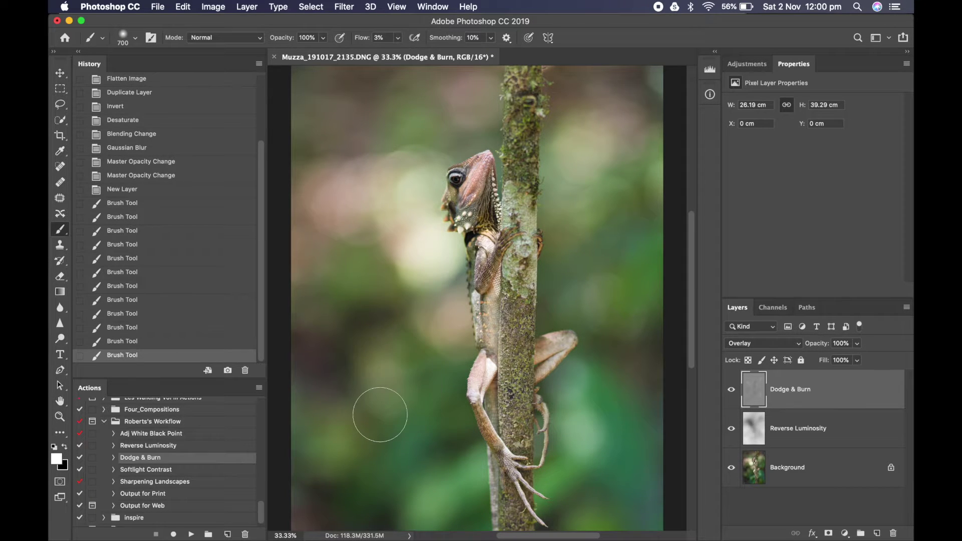
left_click(731, 391)
left_click(731, 391)
left_click(731, 390)
left_click(731, 390)
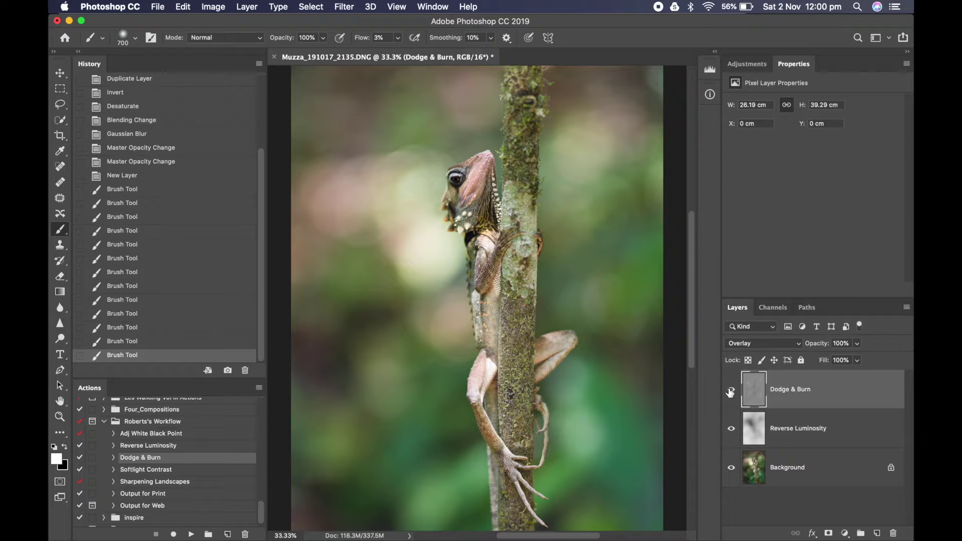
- Run the Softlight Contrast action and compare the image with its layer hidden and with only the Background shown
left_click(165, 471)
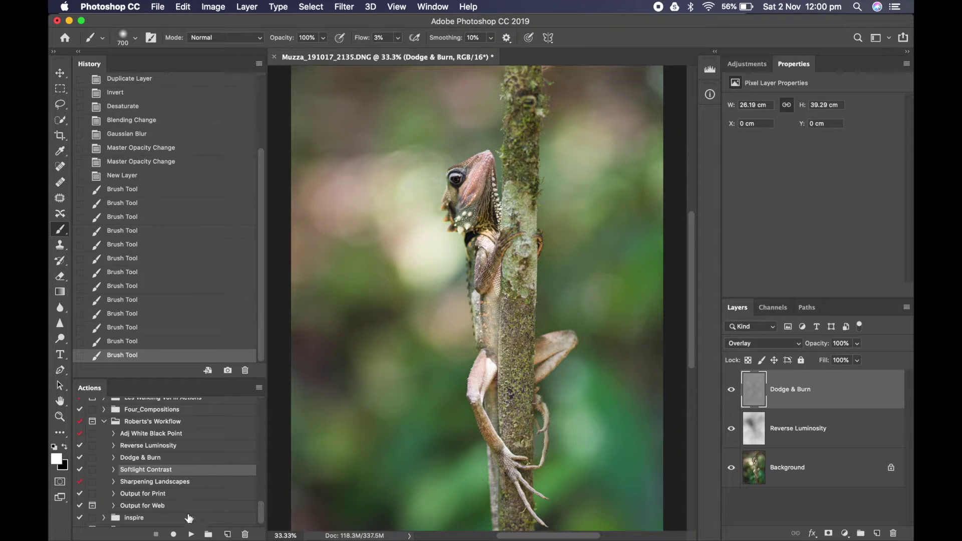
left_click(190, 534)
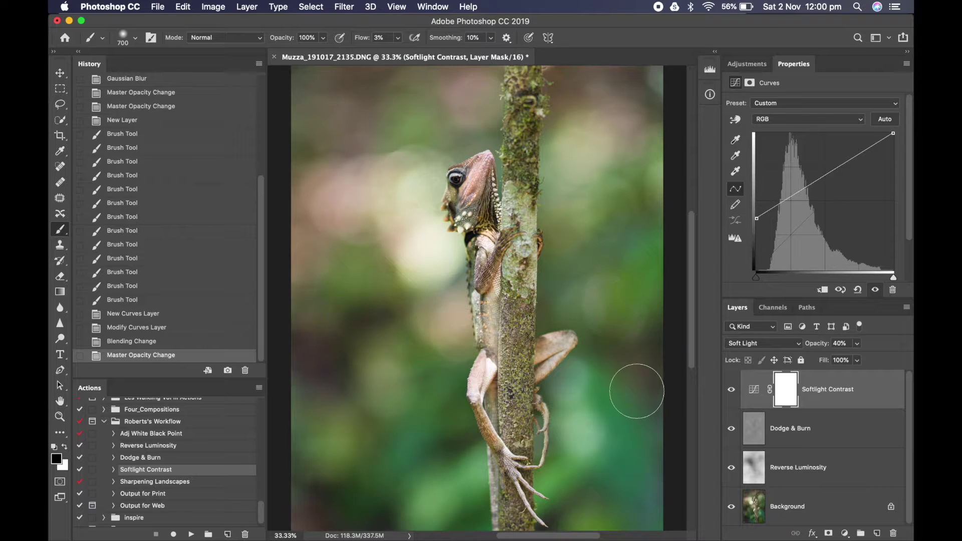
left_click(733, 394)
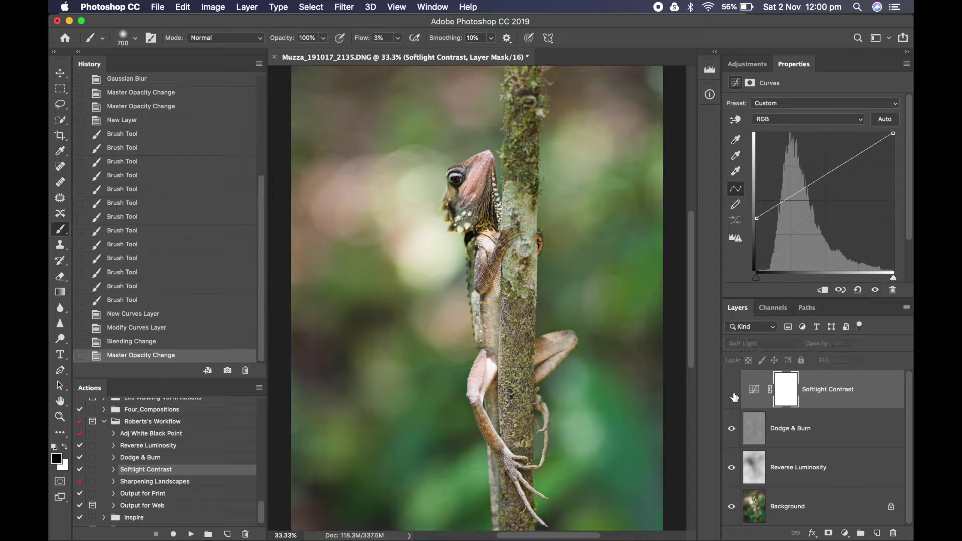
left_click(733, 394)
left_click(733, 394)
left_click(733, 394)
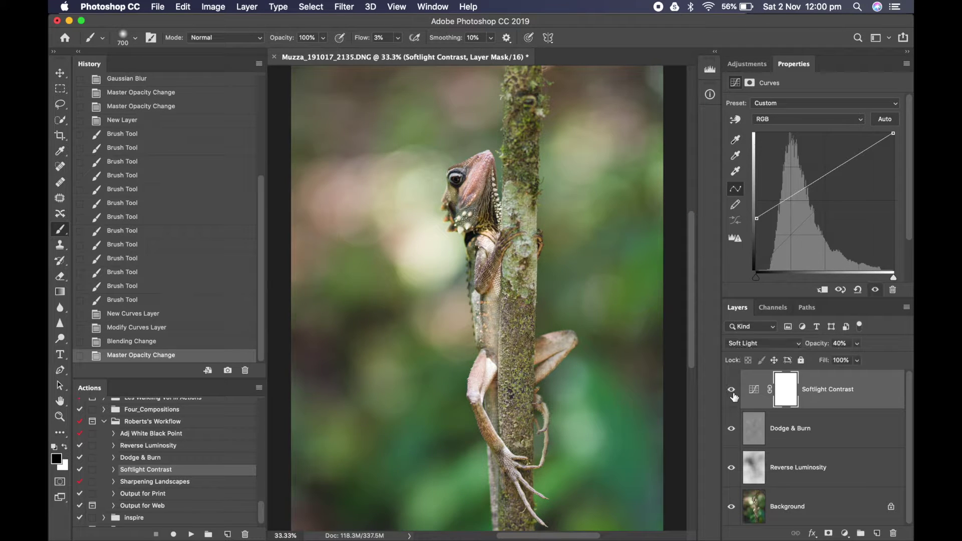
left_click(732, 510, "alt")
left_click(732, 509, "alt")
left_click(731, 509, "alt")
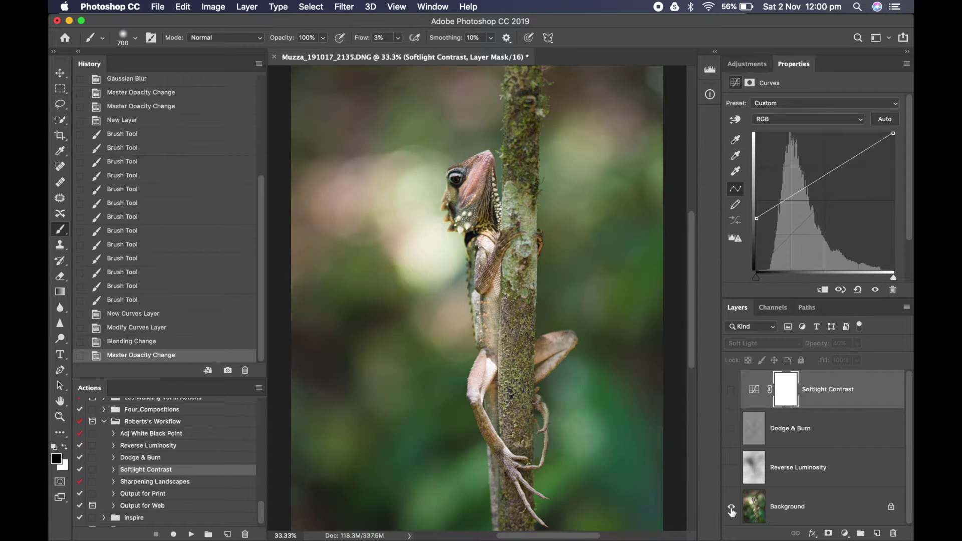
left_click(732, 509, "alt")
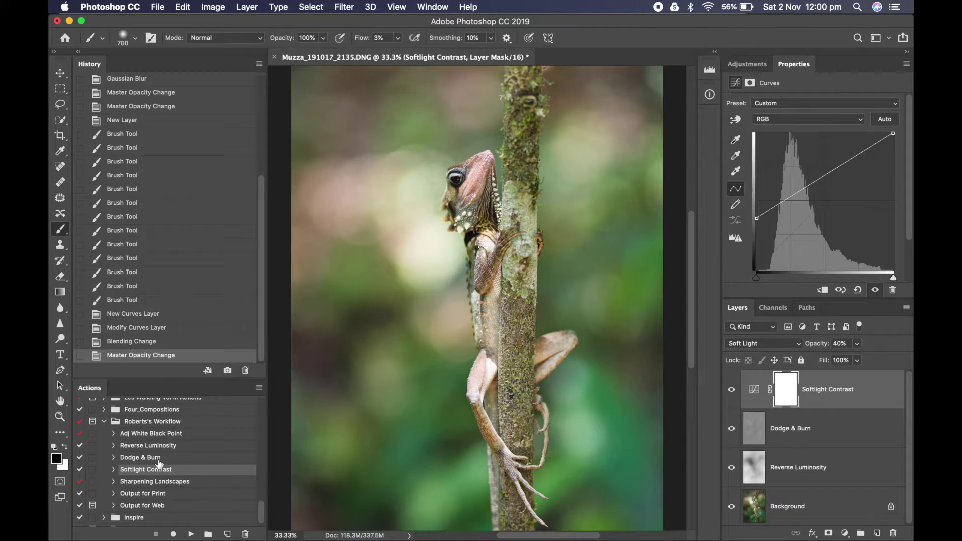
- Run the Sharpening Landscapes action and compare the lizard's head with the sharpening group hidden and shown
left_click(161, 484)
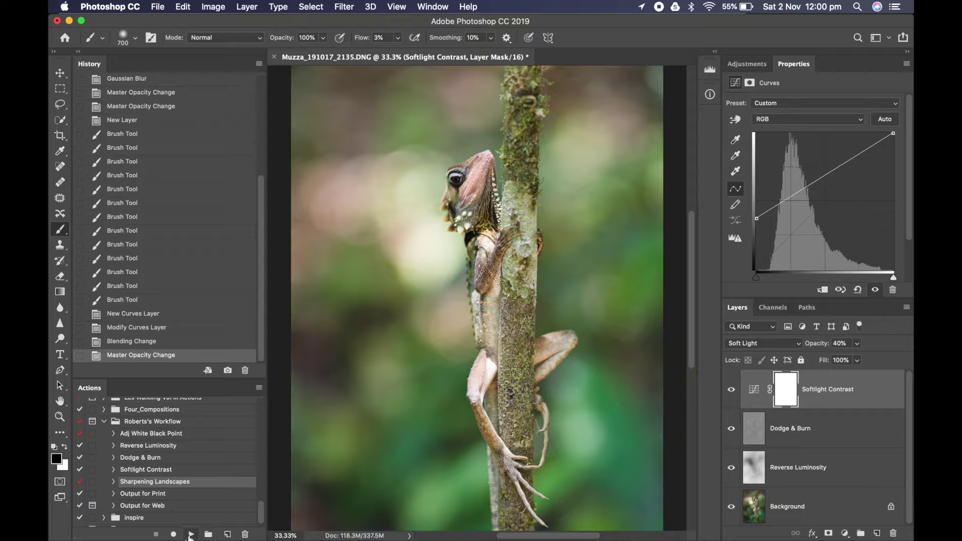
left_click(190, 534)
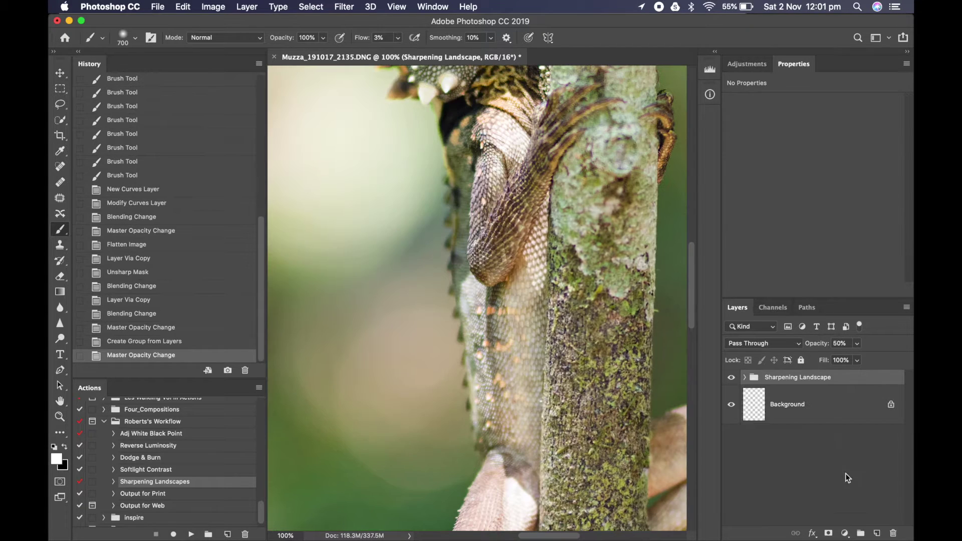
scroll(591, 258, "up", 5)
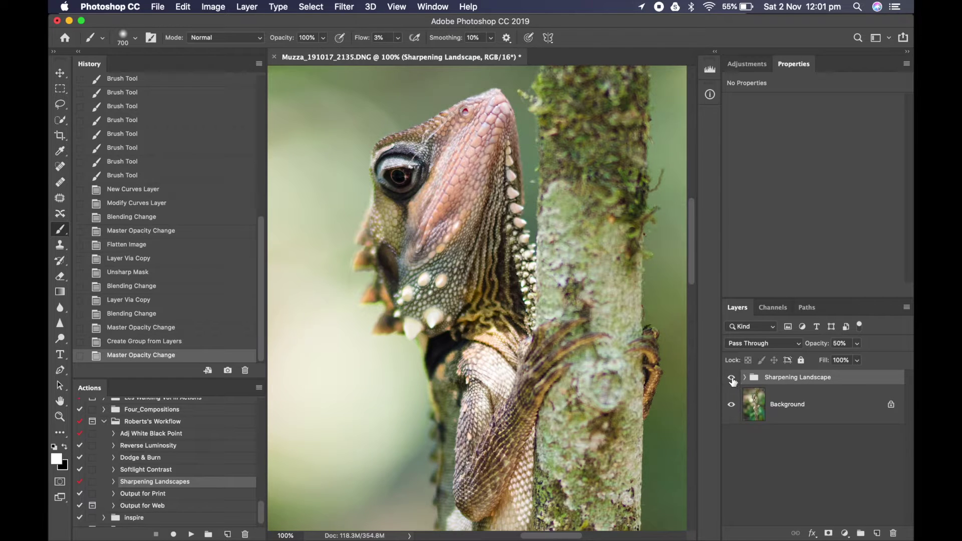
left_click(730, 380)
left_click(730, 380)
left_click(731, 380)
left_click(731, 380)
- Inspect the Sharpen Lighten and Sharpen Darken layers in the sharpening group, and merge all visible layers
left_click(744, 379)
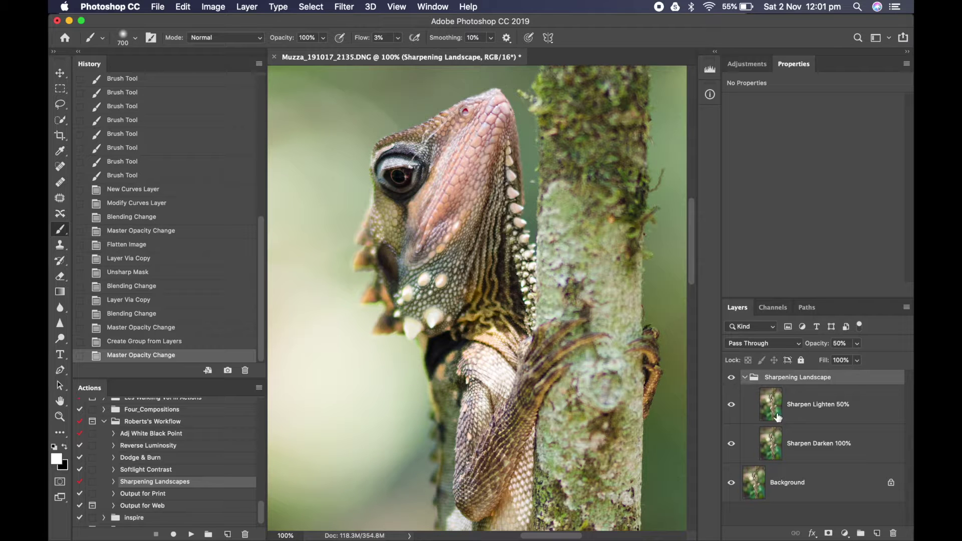
left_click(835, 412)
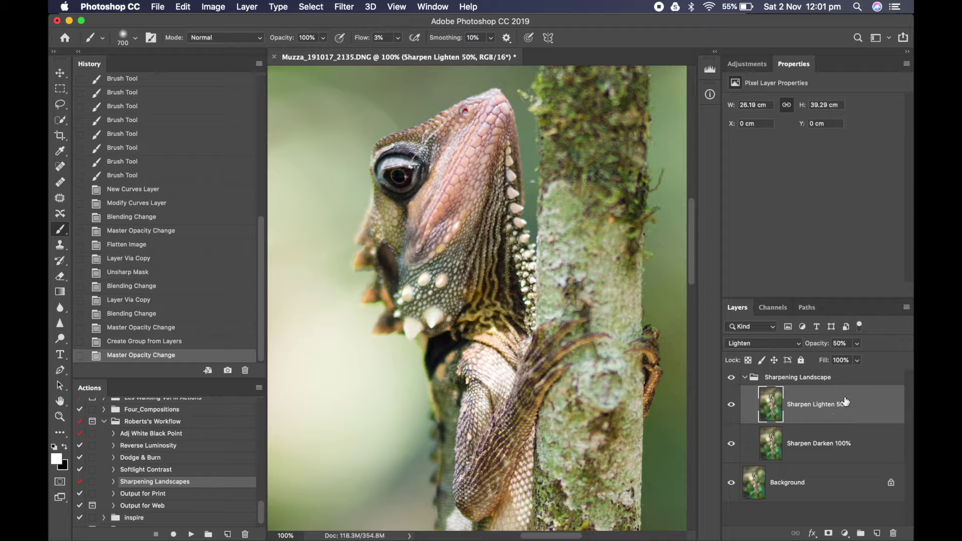
left_click(852, 448)
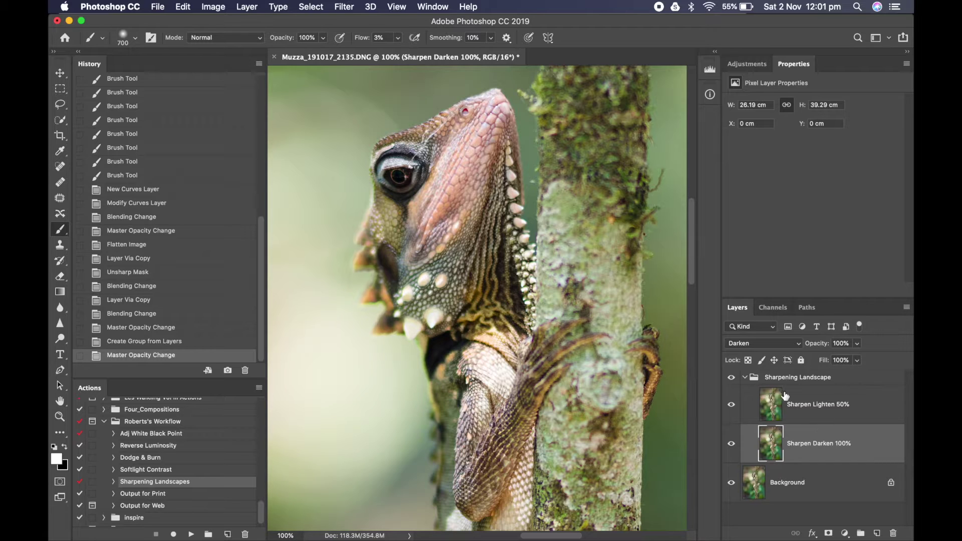
left_click(745, 377)
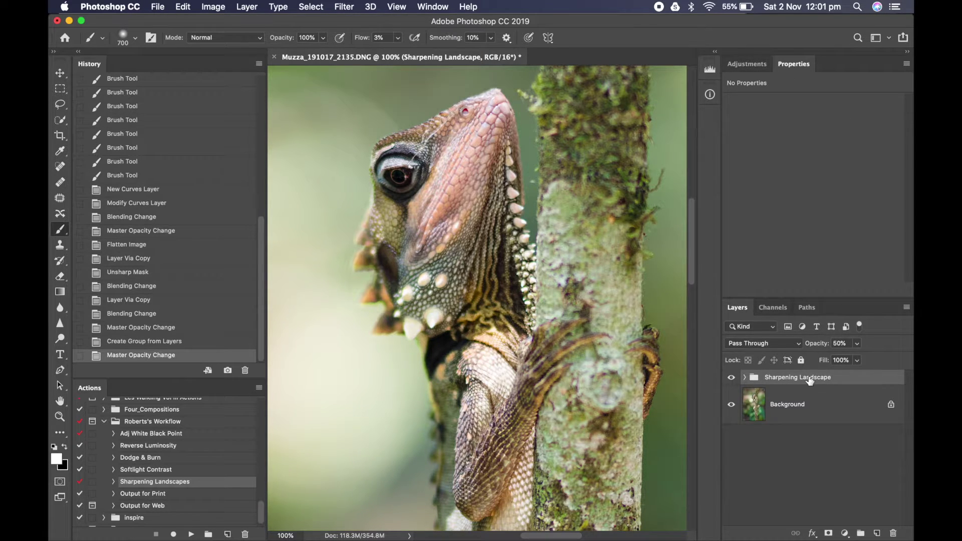
right_click(824, 400)
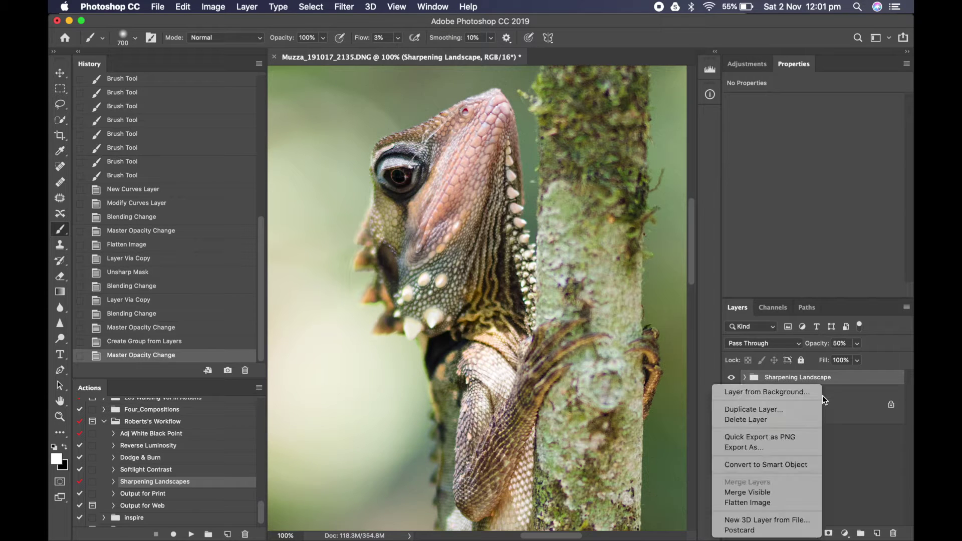
left_click(769, 496)
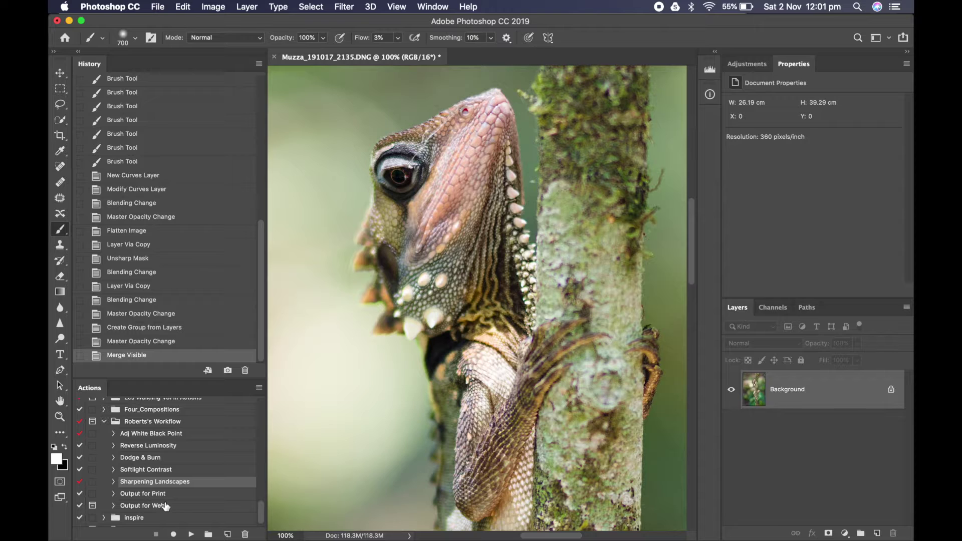
- Run the Output for Print action on the merged image
left_click(180, 495)
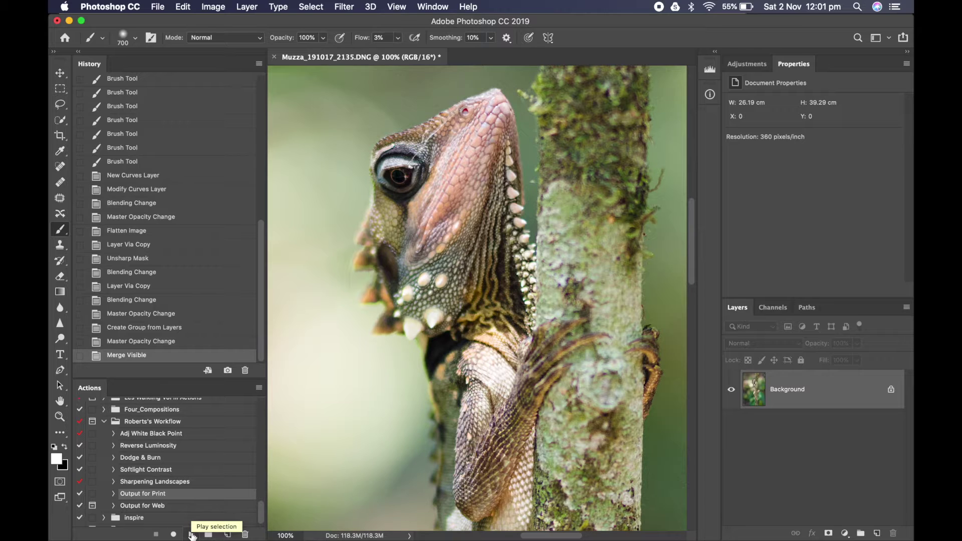
left_click(192, 534)
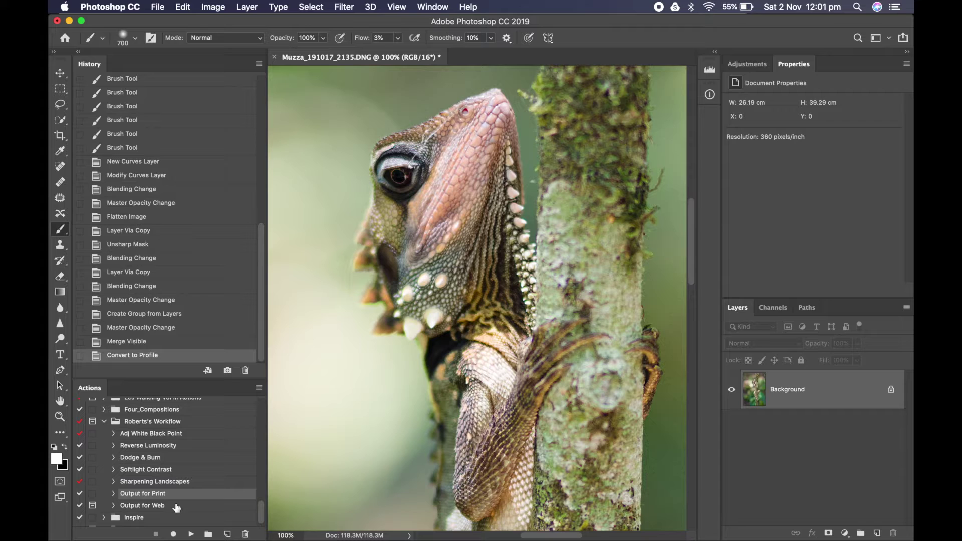
- Check the Output for Web action's Fit Image settings, run the action and cancel saving the JPEG copy
left_click(176, 507)
left_click(114, 506)
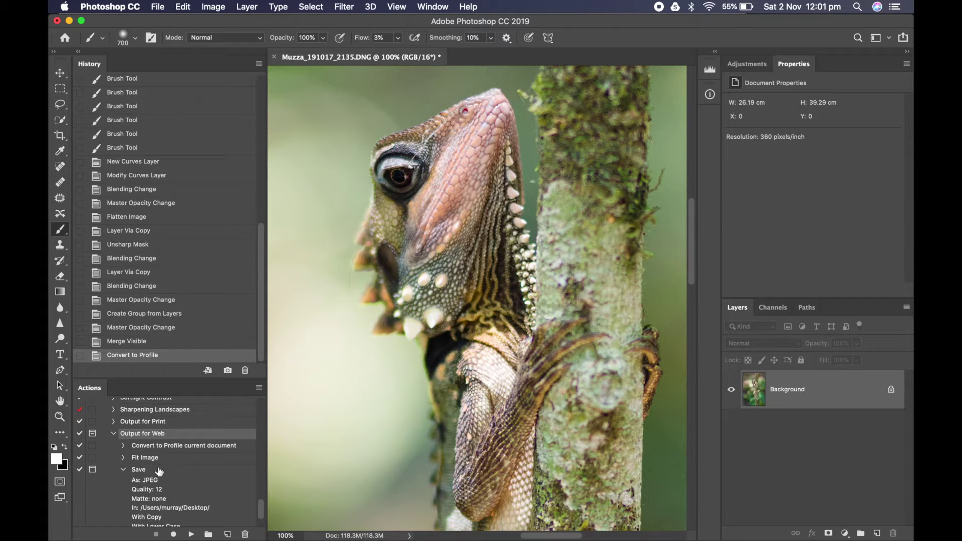
left_click(123, 457)
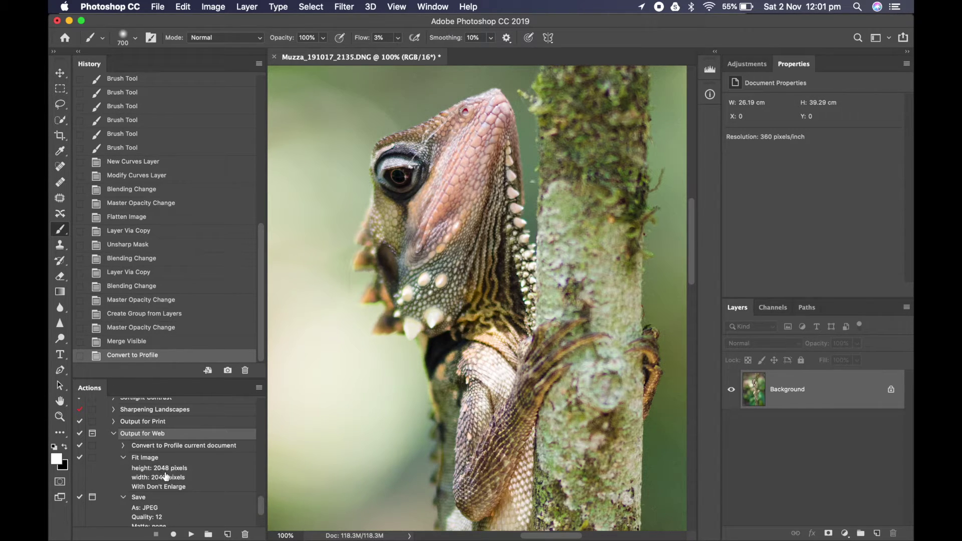
left_click(123, 459)
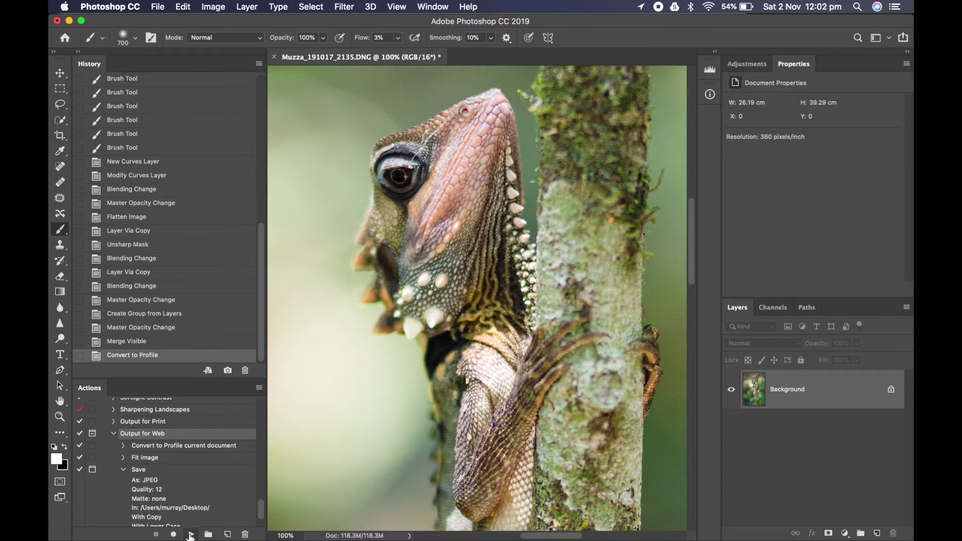
left_click(192, 534)
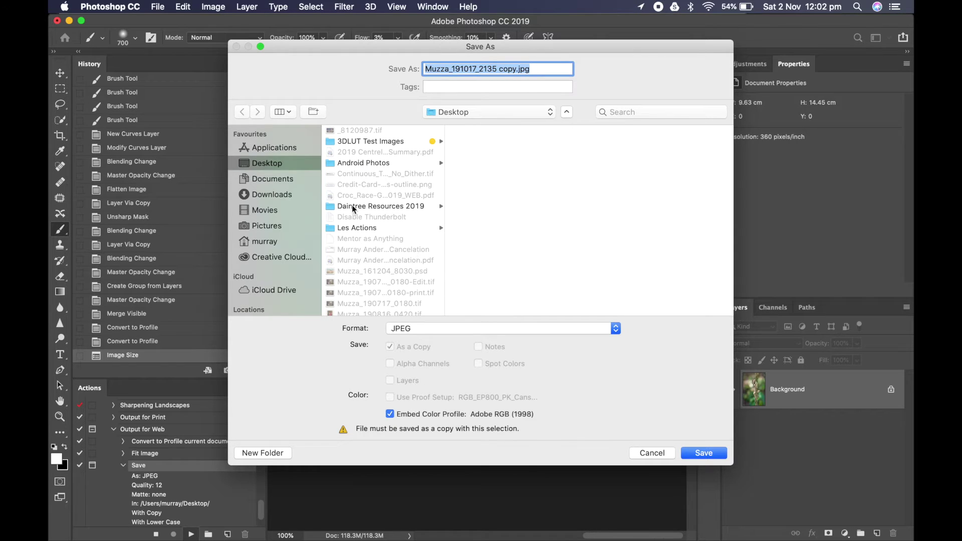
left_click(652, 453)
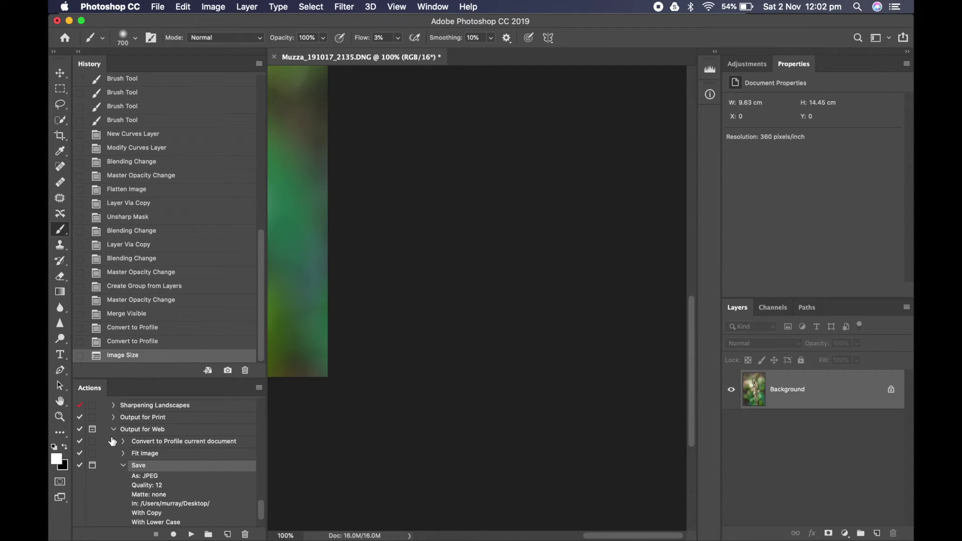
- Collapse the Output for Web action's steps, select the Output for Print action and bring the lizard back into view
left_click(123, 465)
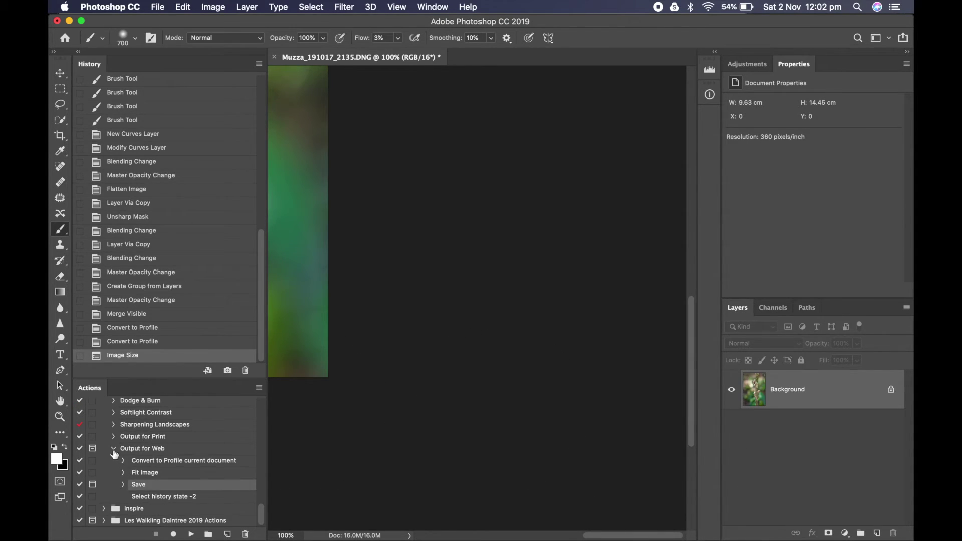
left_click(114, 450)
left_click(179, 486)
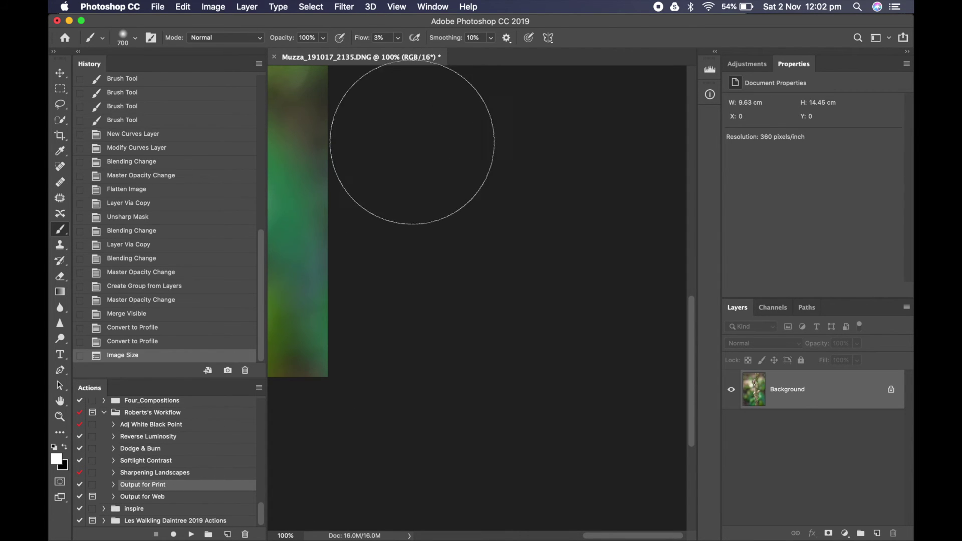
scroll(386, 166, "right", 5)
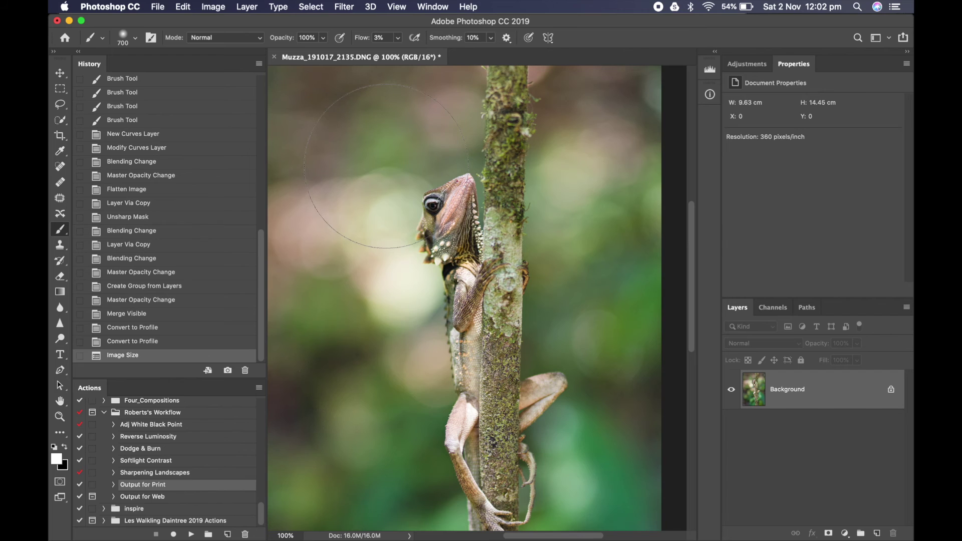